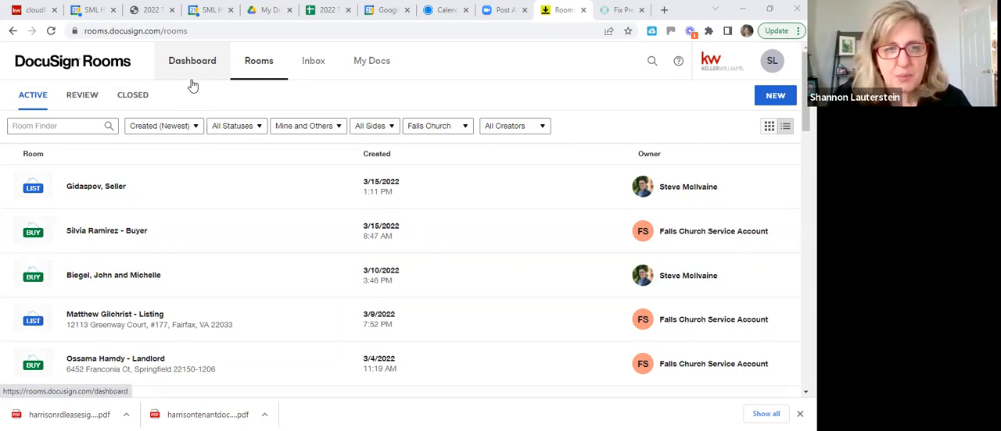
Open the Boot Camp Jan 2022 room from the recently viewed rooms and rename it "Boot Camp Jan 2022 - test"
left_click(193, 78)
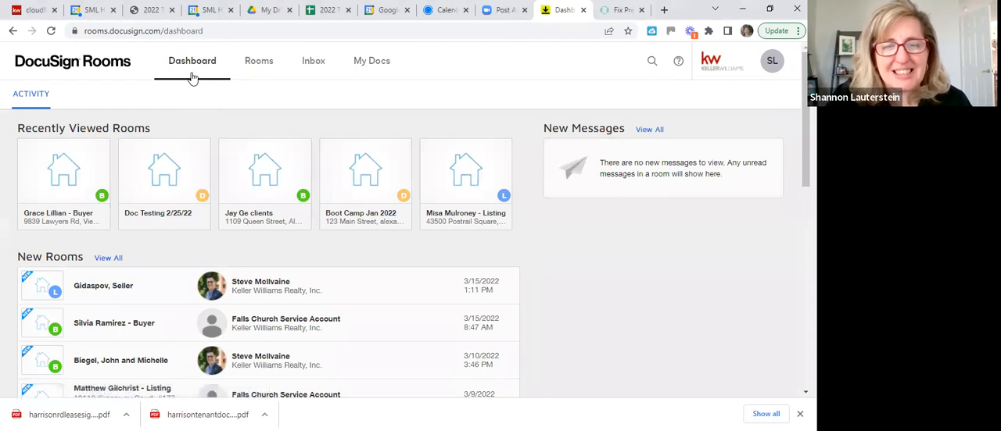
left_click(352, 202)
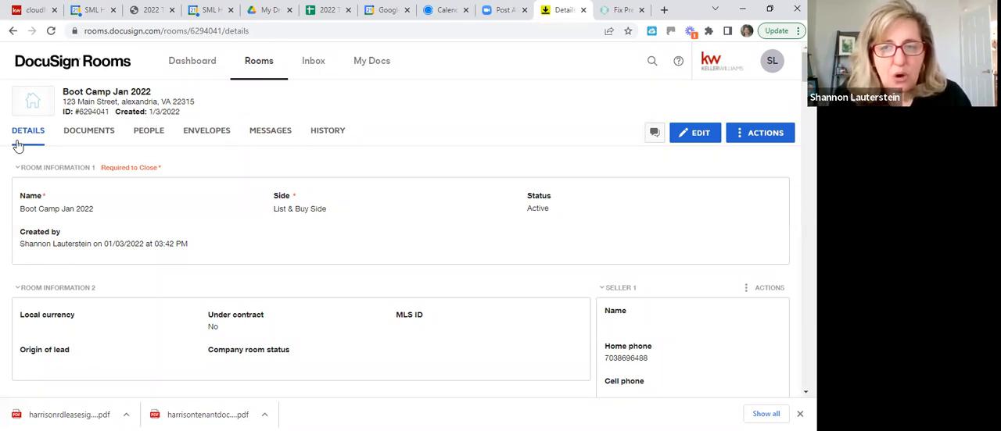
left_click(699, 137)
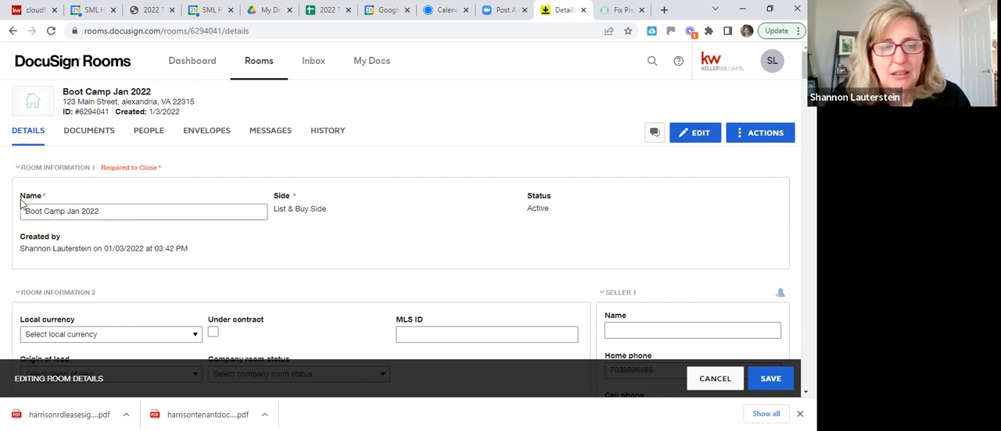
left_click(132, 214)
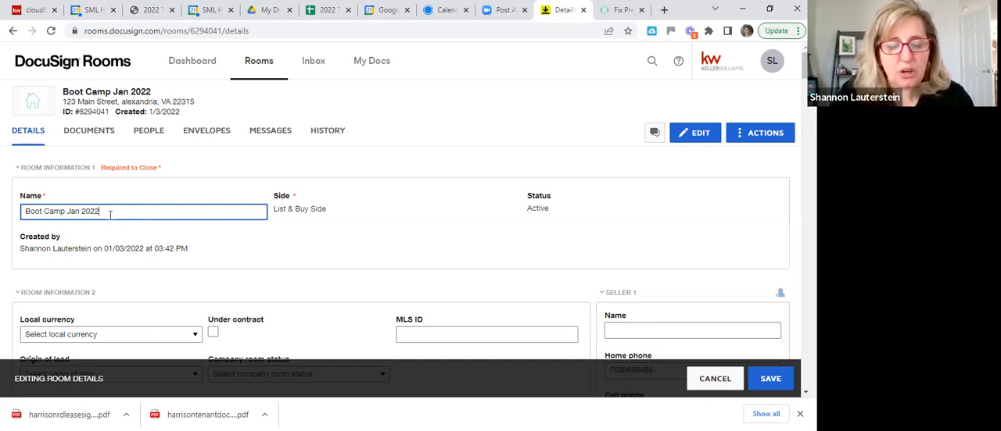
type("- test")
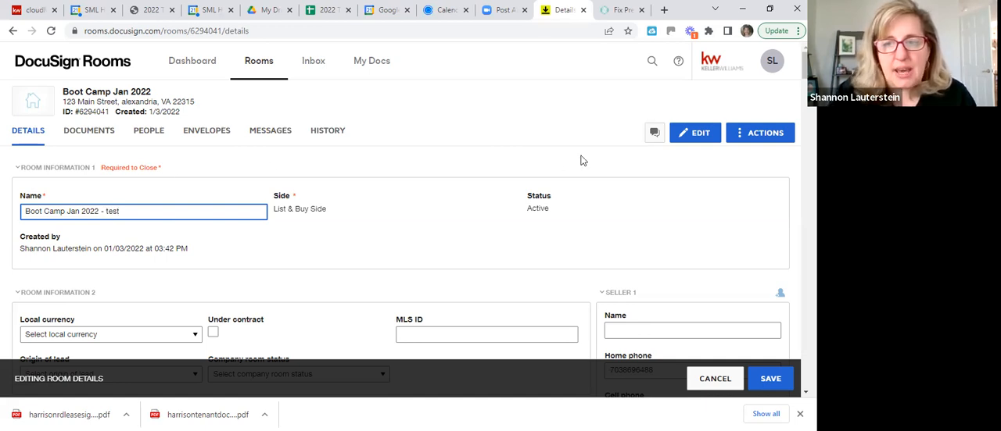
left_click(700, 137)
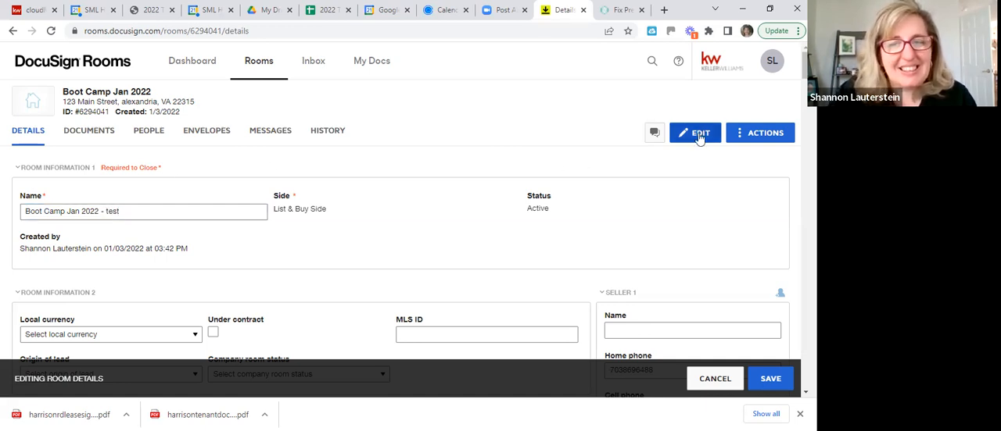
left_click(770, 380)
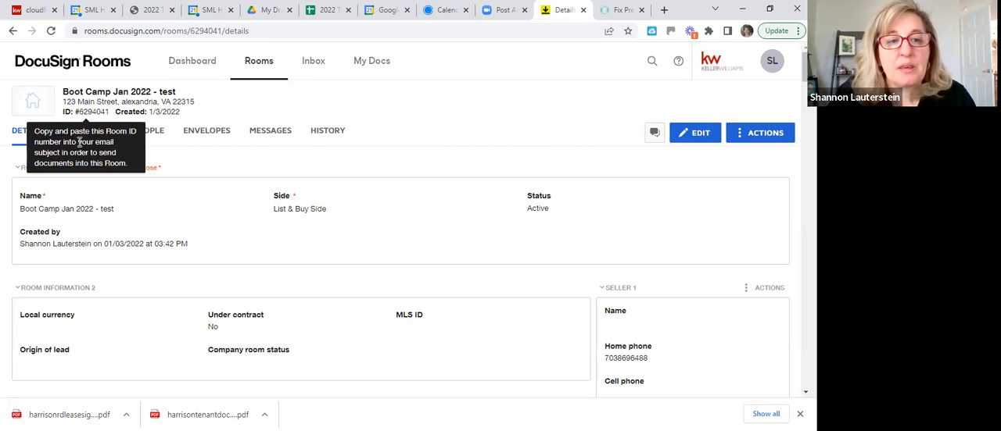
Move the room document "Addendum Sale - K1117 - Signed" to the client's active buyer room in Ashburn, the one without a ZIP code
left_click(101, 135)
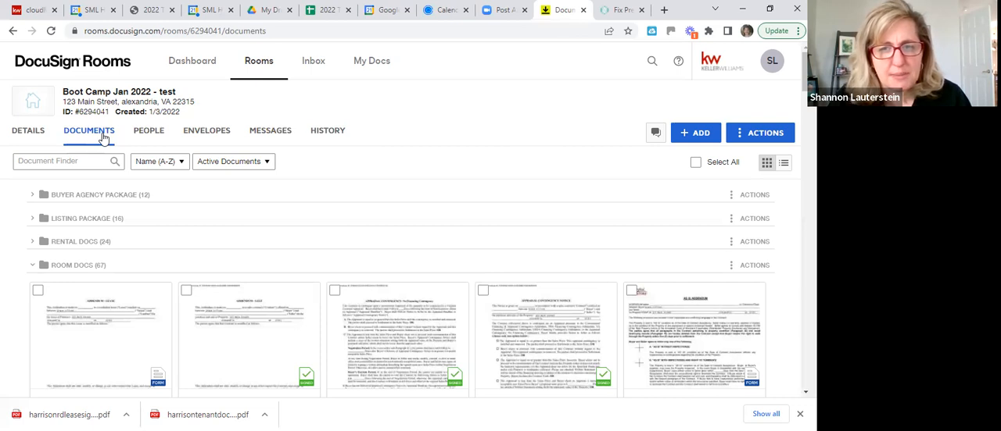
scroll(302, 190, "down", 3)
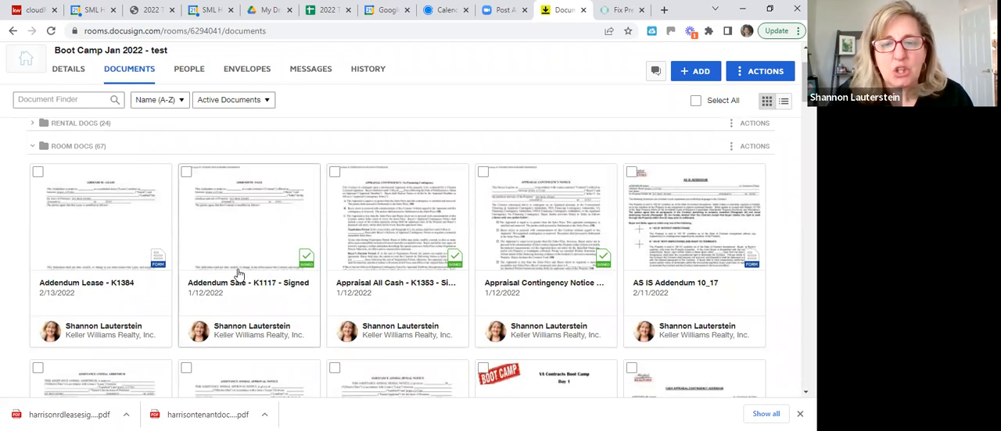
scroll(239, 275, "down", 1)
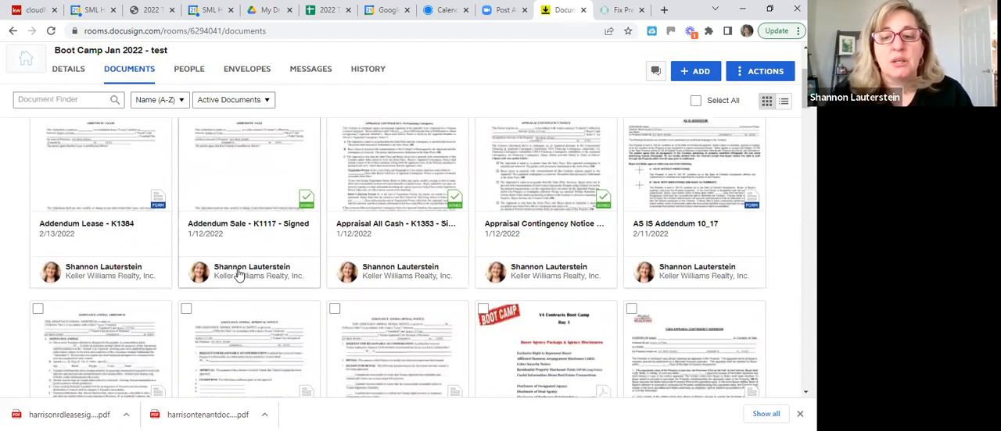
scroll(239, 275, "down", 2)
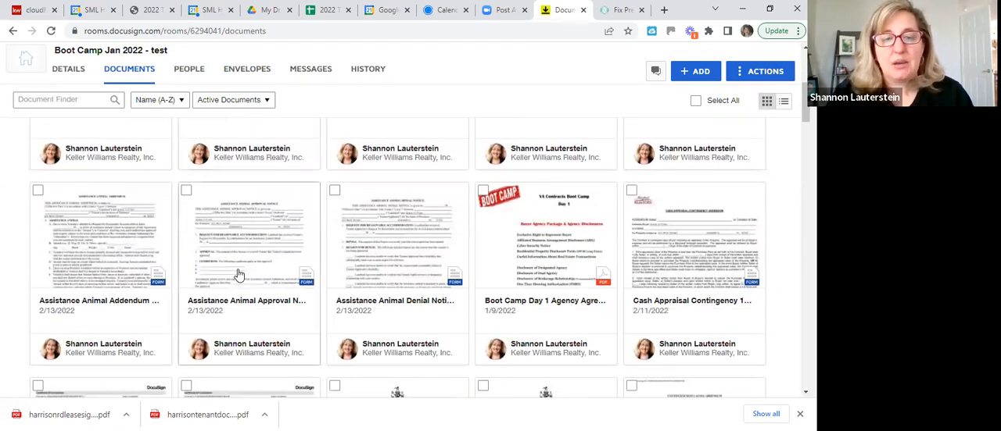
scroll(238, 275, "up", 4)
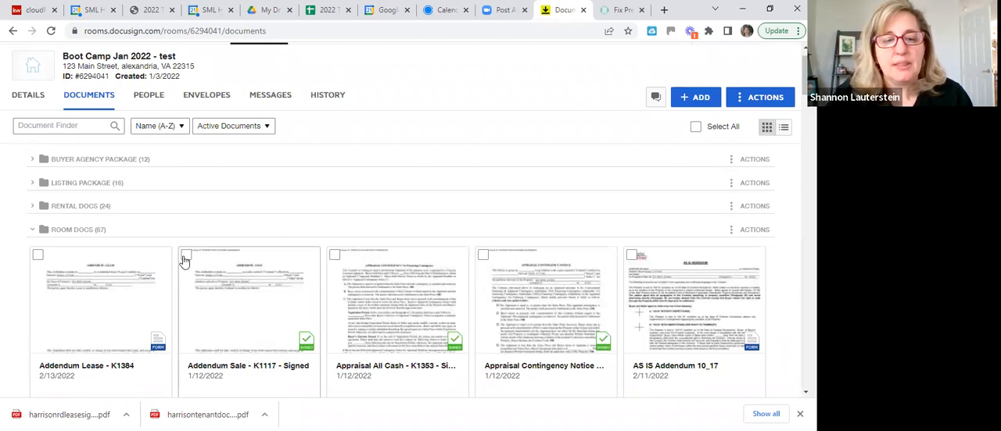
left_click(184, 257)
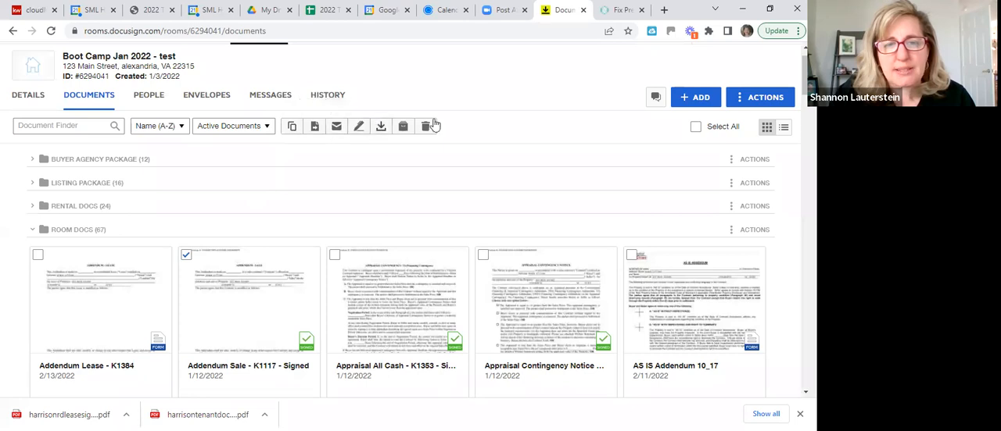
left_click(315, 130)
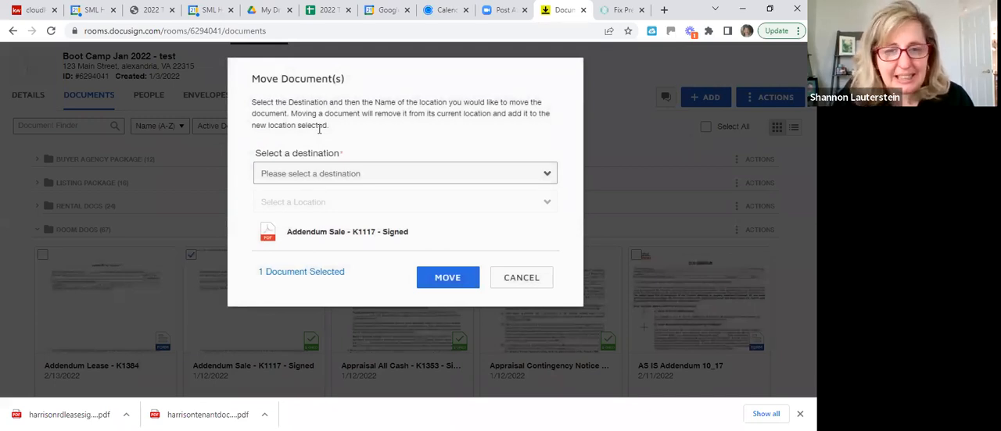
left_click(311, 180)
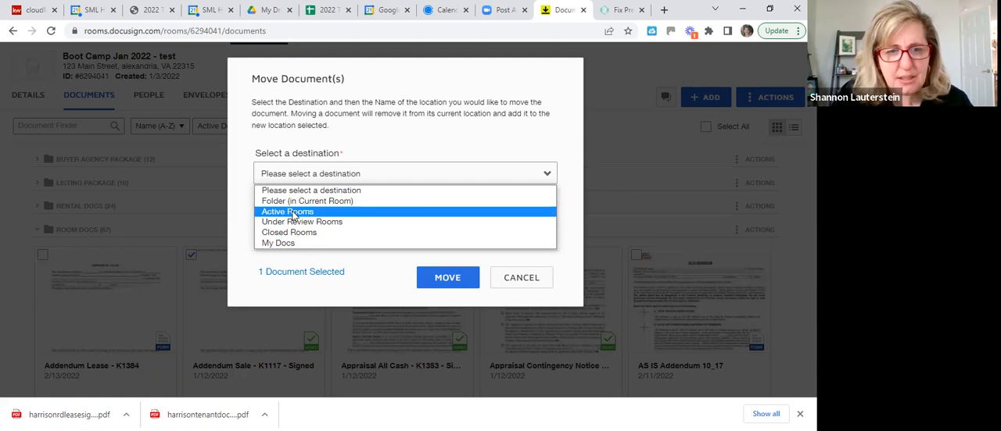
left_click(293, 213)
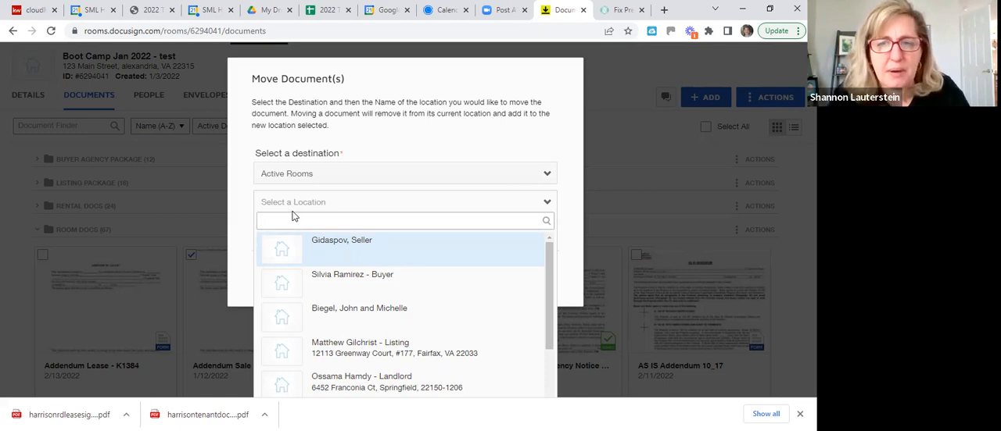
type("grace")
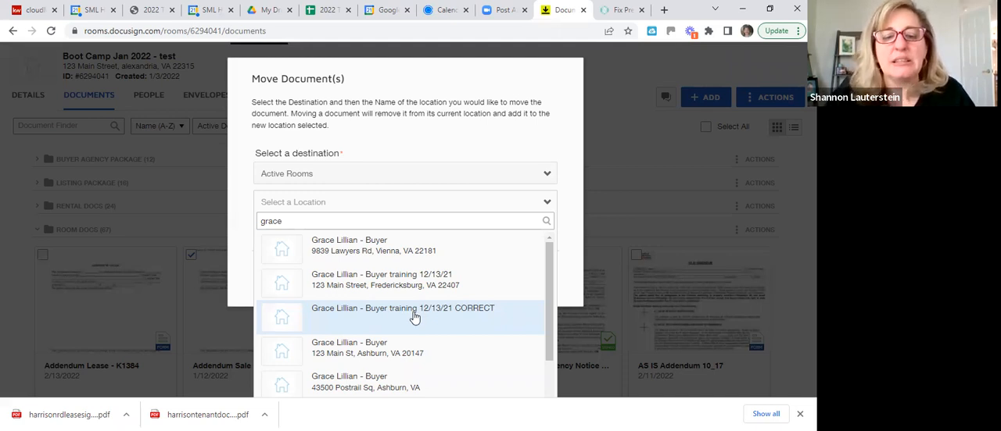
left_click(339, 382)
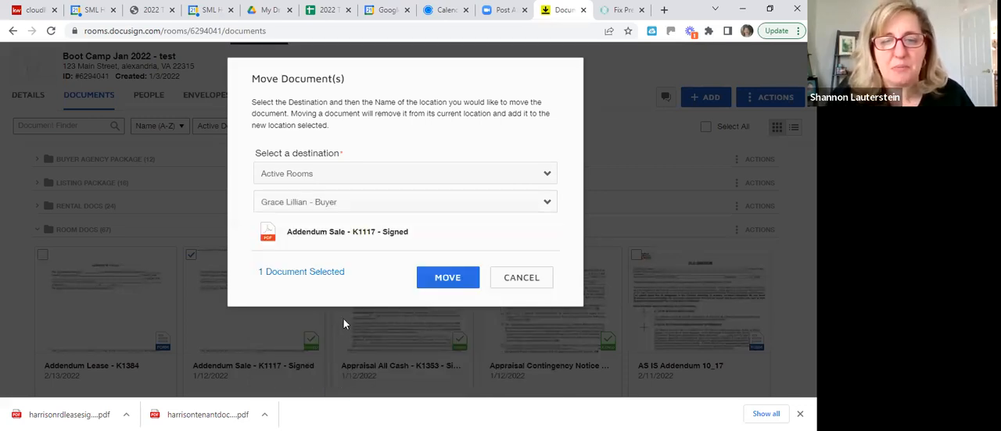
left_click(451, 280)
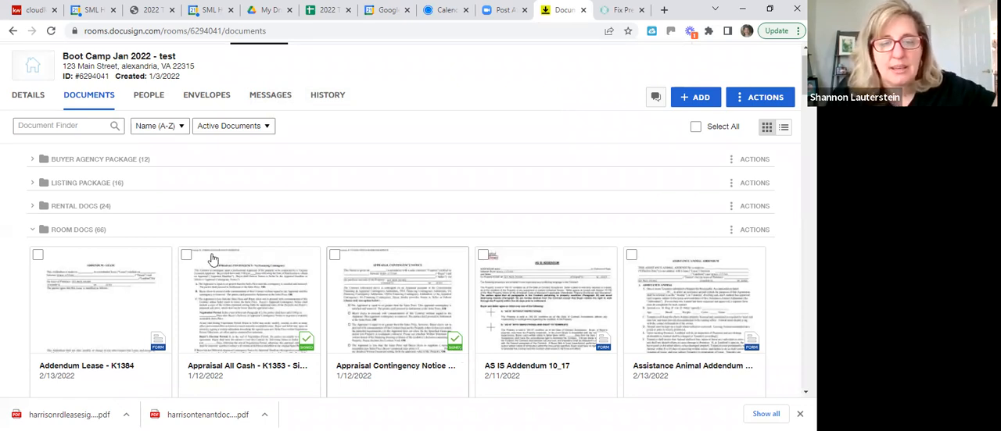
Copy the document "Appraisal All Cash - K1353 - Signed" to the same client's active buyer room in Ashburn
left_click(188, 260)
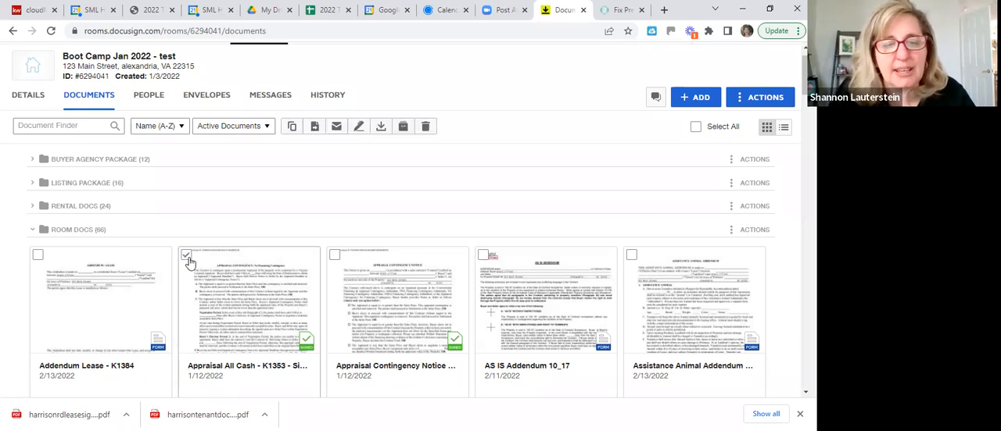
left_click(292, 127)
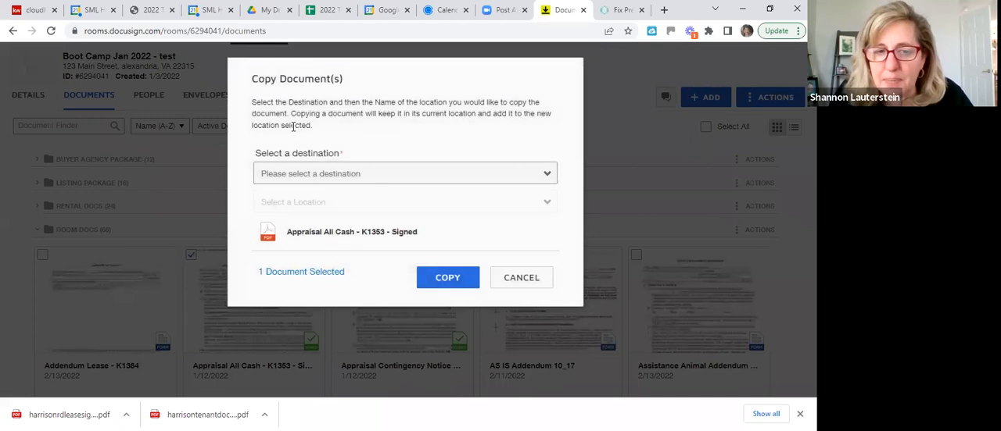
left_click(283, 176)
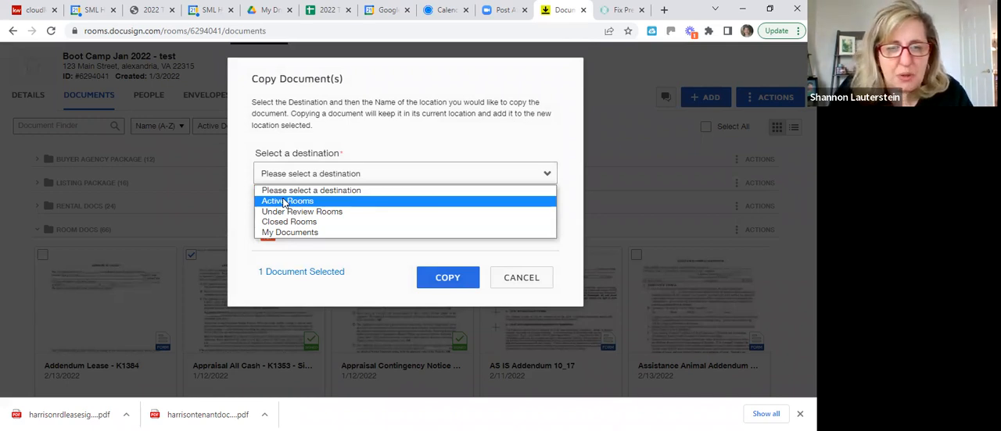
left_click(286, 202)
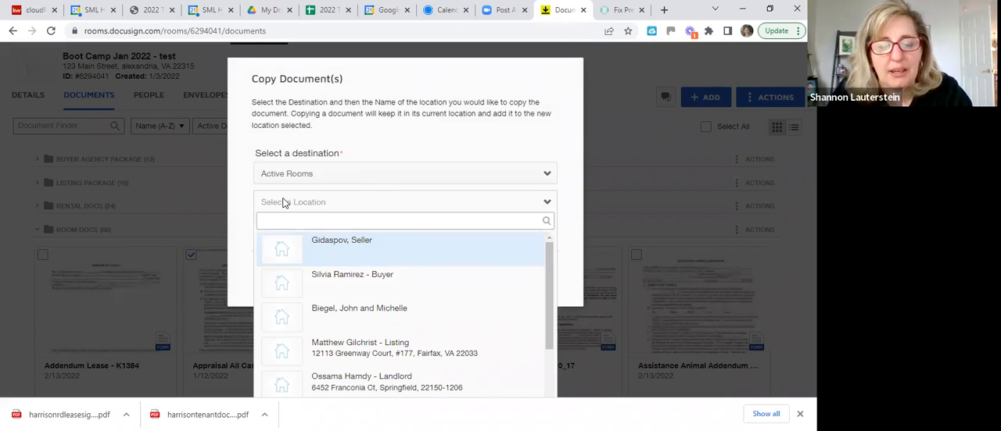
type("grace")
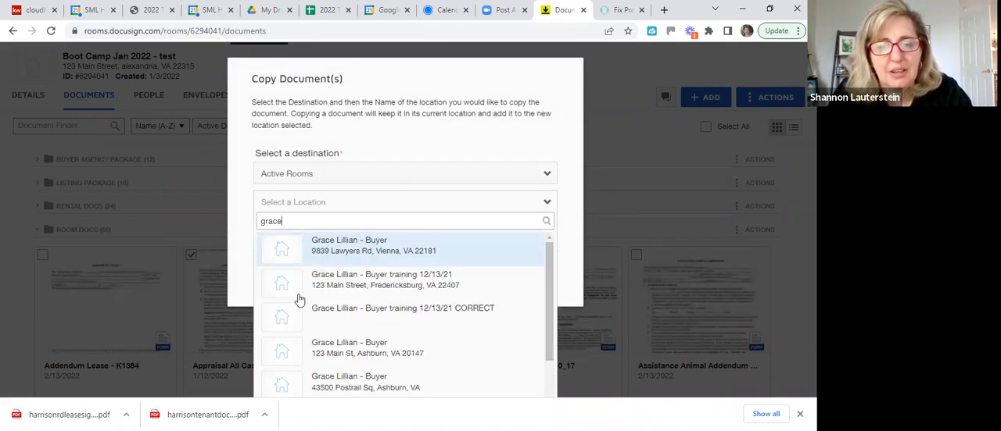
left_click(325, 383)
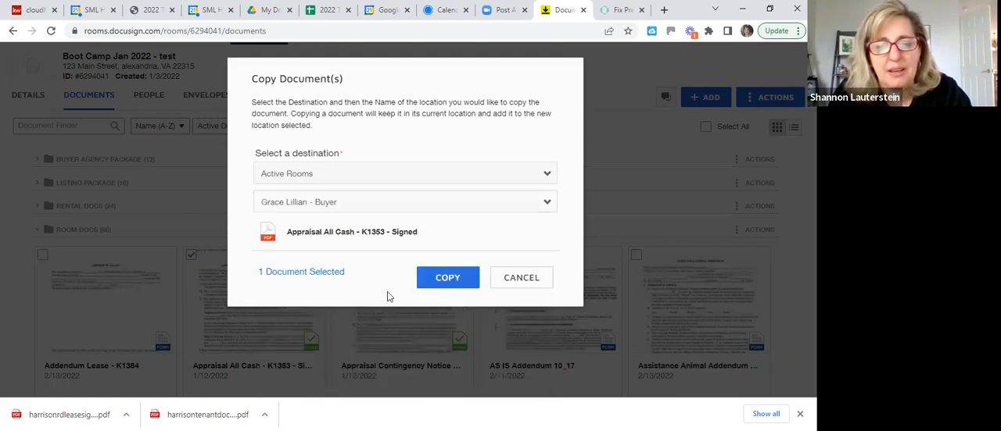
left_click(447, 278)
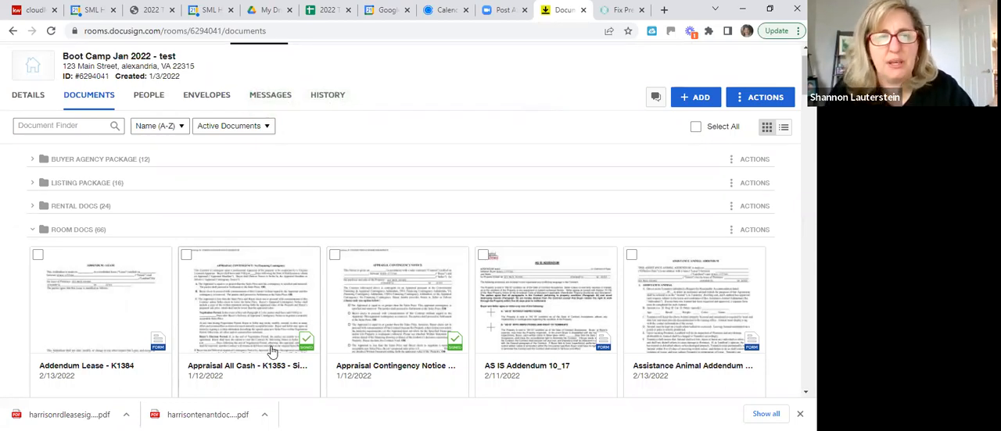
Search the active rooms for the client's name, open the Ashburn buyer room created 9/13/2021 and examine its documents
scroll(263, 297, "up", 2)
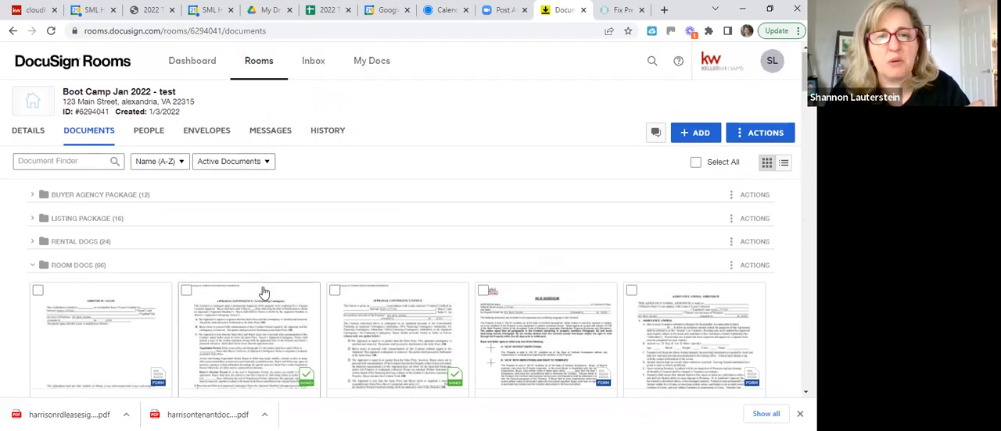
left_click(206, 64)
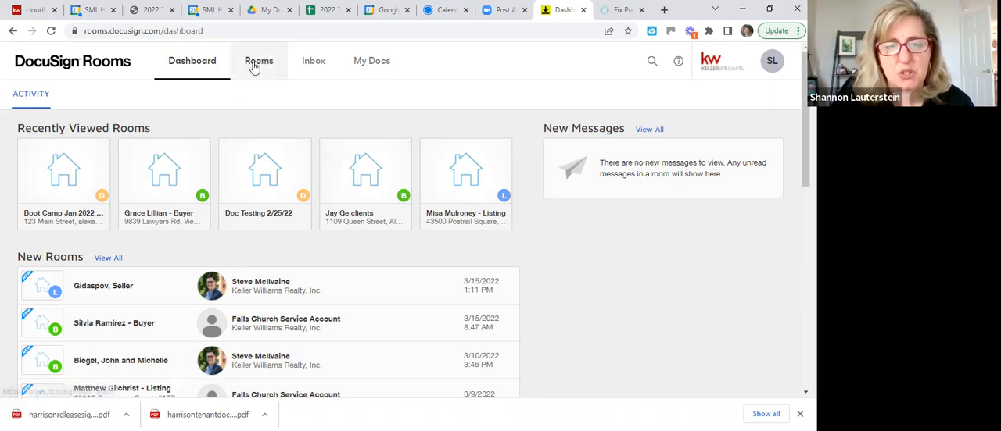
left_click(254, 66)
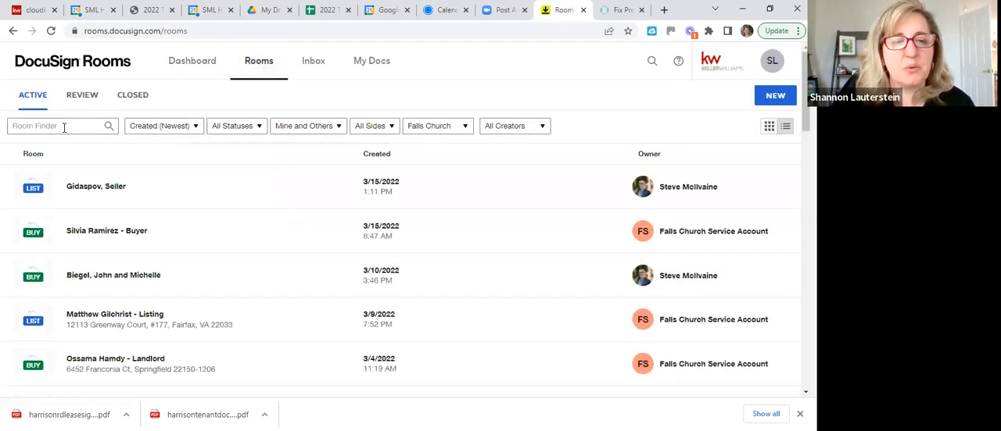
left_click(65, 126)
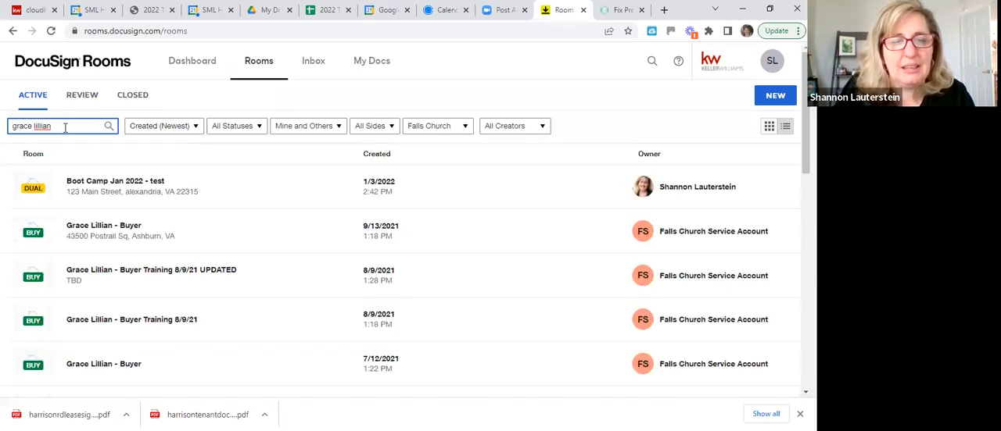
left_click(110, 232)
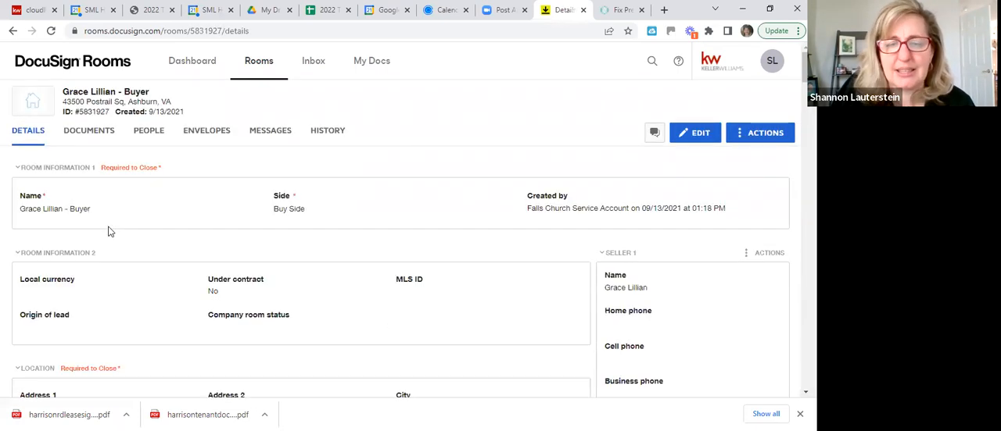
left_click(88, 138)
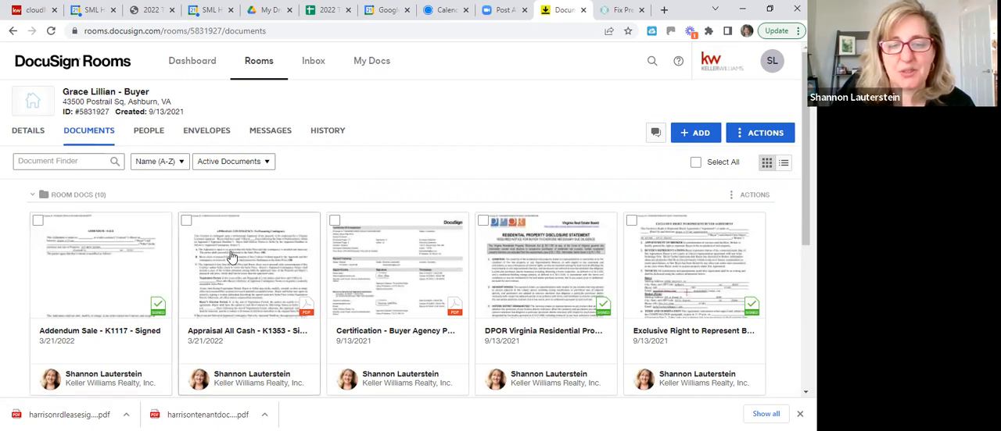
scroll(232, 258, "down", 1)
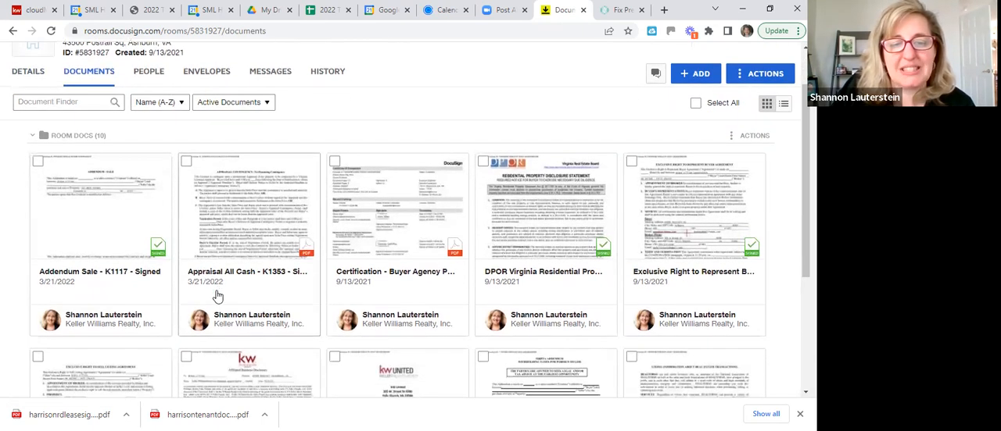